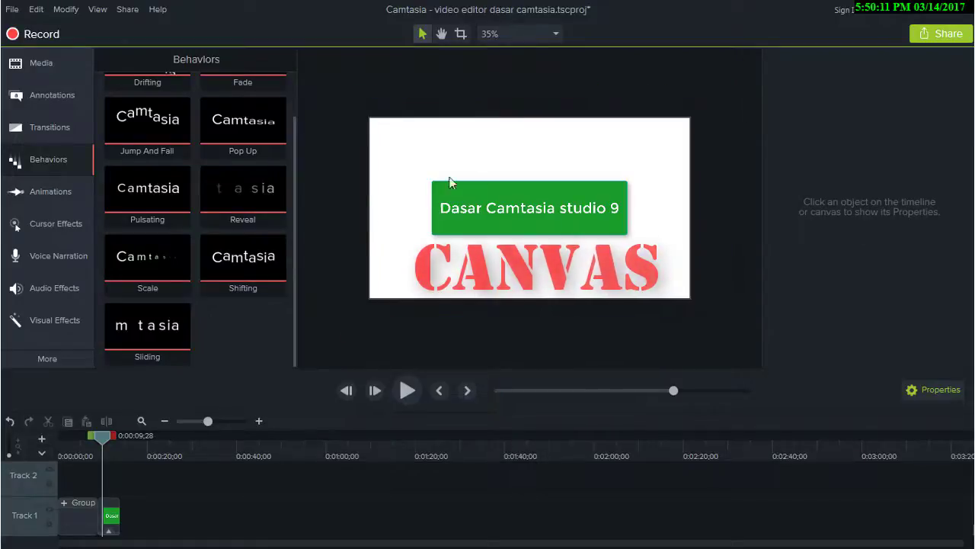
Step: Set the project's canvas dimensions to the 720p HD (1280x720) preset and apply the project settings
left_click(554, 34)
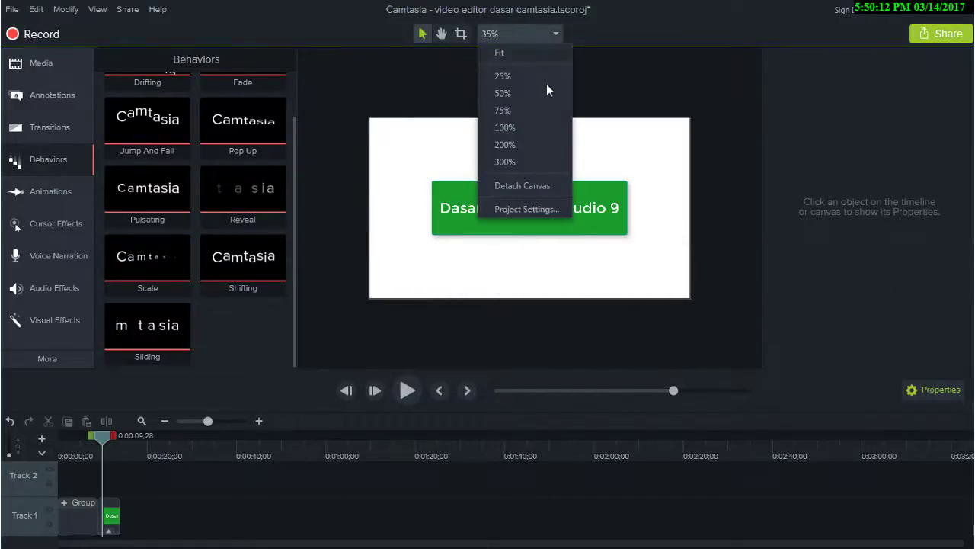
left_click(507, 209)
left_click(525, 233)
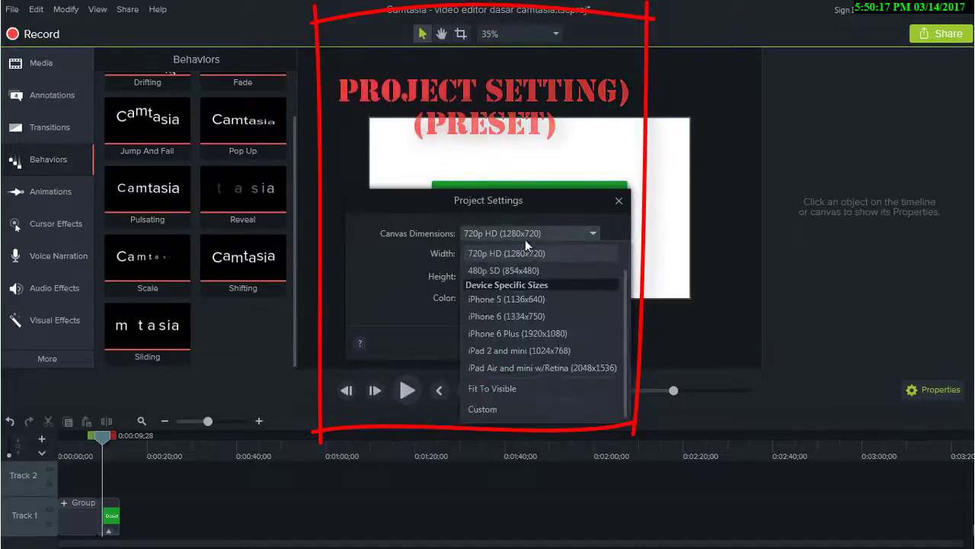
scroll(620, 320, "up", 3)
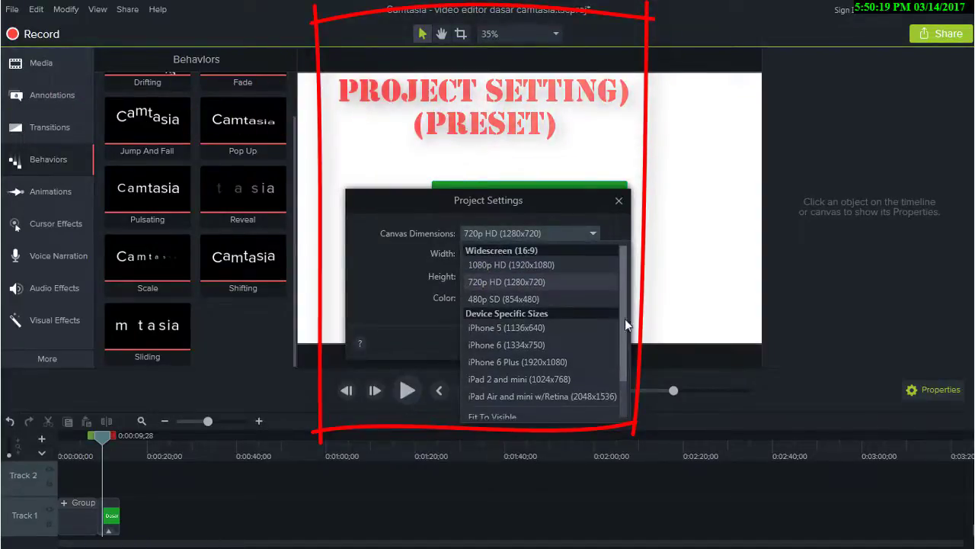
scroll(625, 318, "down", 3)
scroll(627, 335, "up", 3)
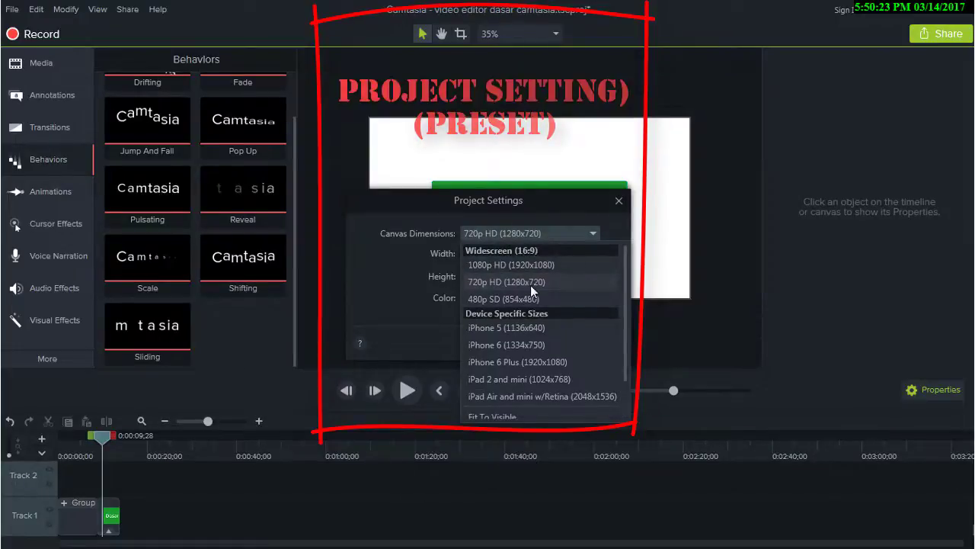
left_click(530, 283)
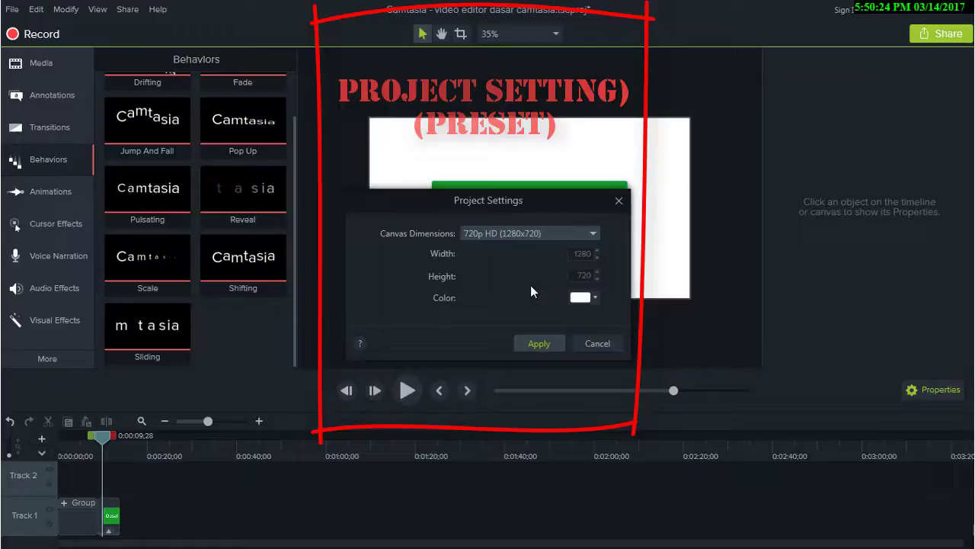
left_click(554, 343)
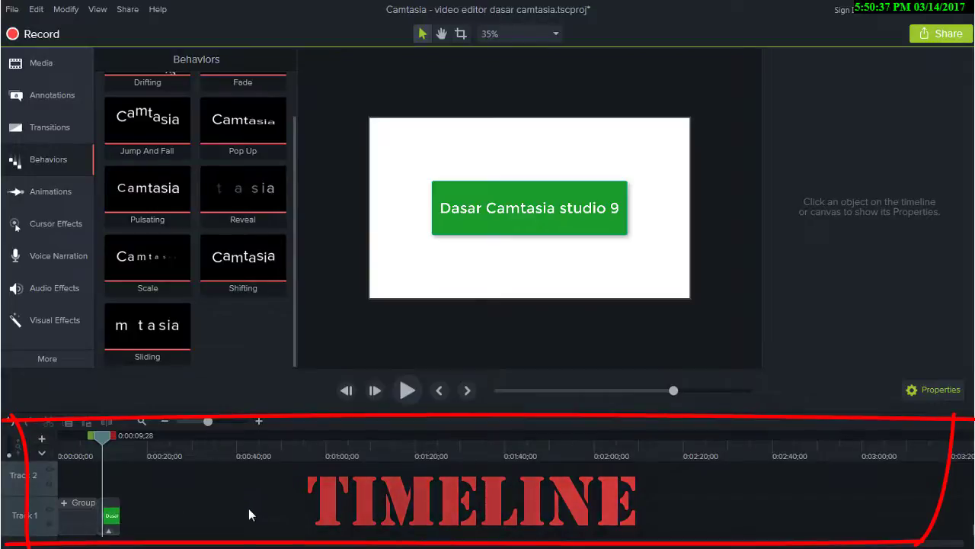
Step: Examine the timeline's tracks and time scale at closer and wider zoom levels
scroll(258, 504, "up", 1)
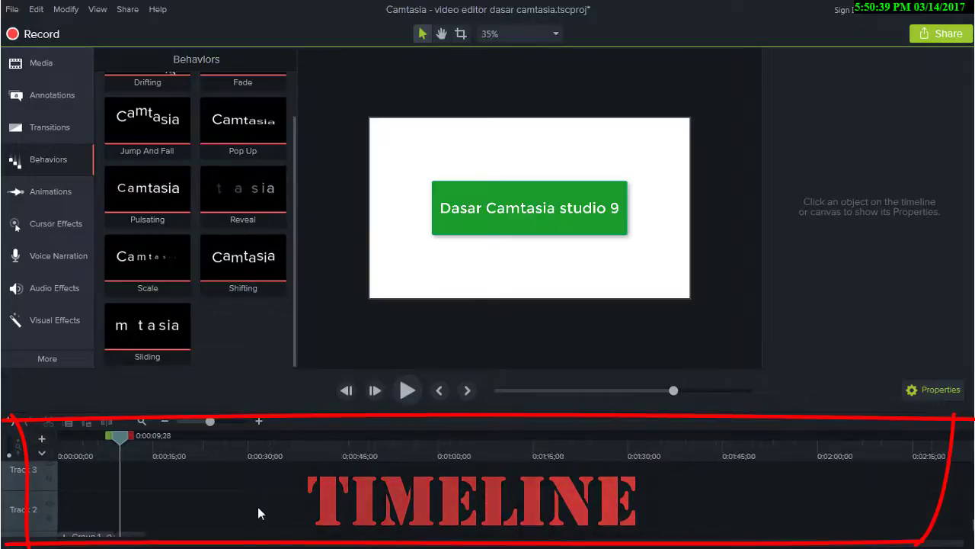
scroll(258, 506, "up", 1)
scroll(296, 498, "down", 3)
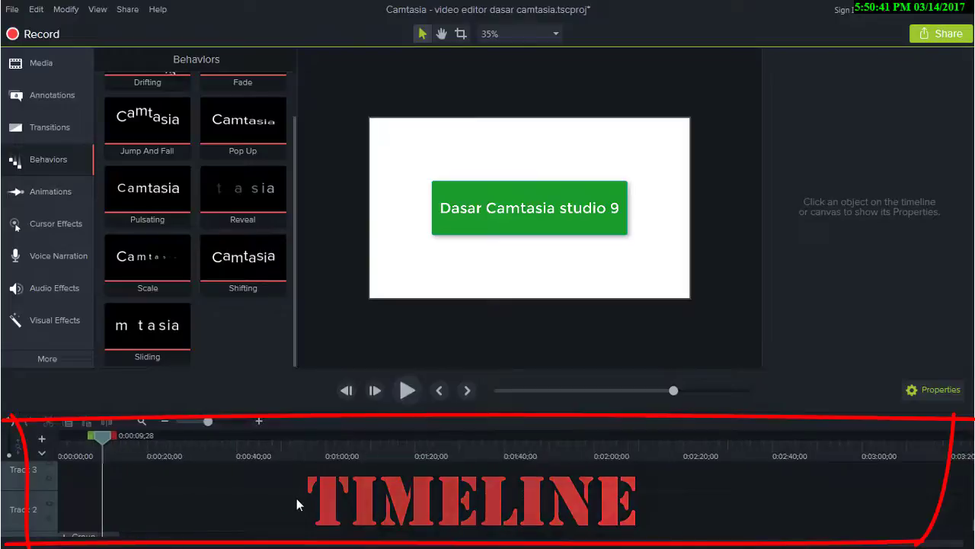
scroll(764, 505, "down", 1)
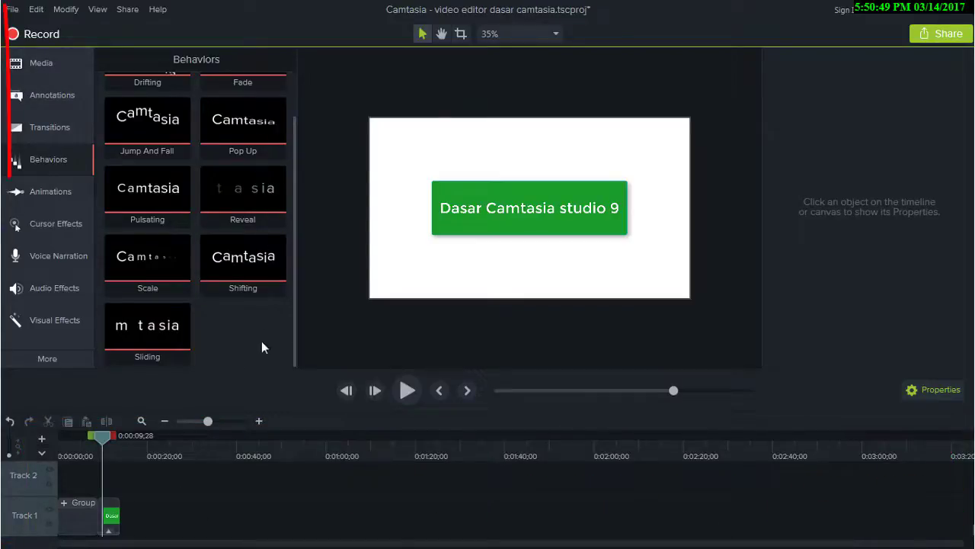
Step: Examine the Media Bin and the Library's Animated Backgrounds, including the actions offered for the redtriangles asset
left_click(35, 68)
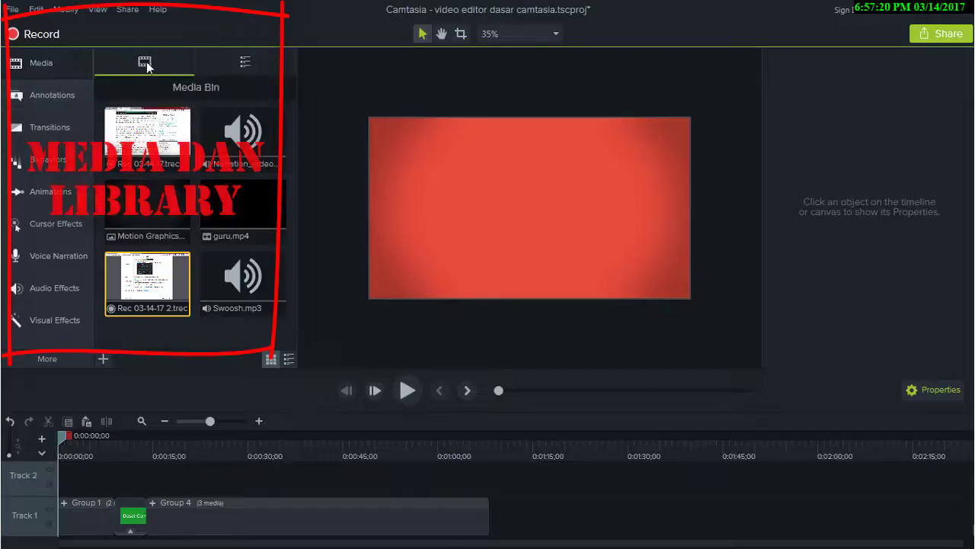
left_click(243, 67)
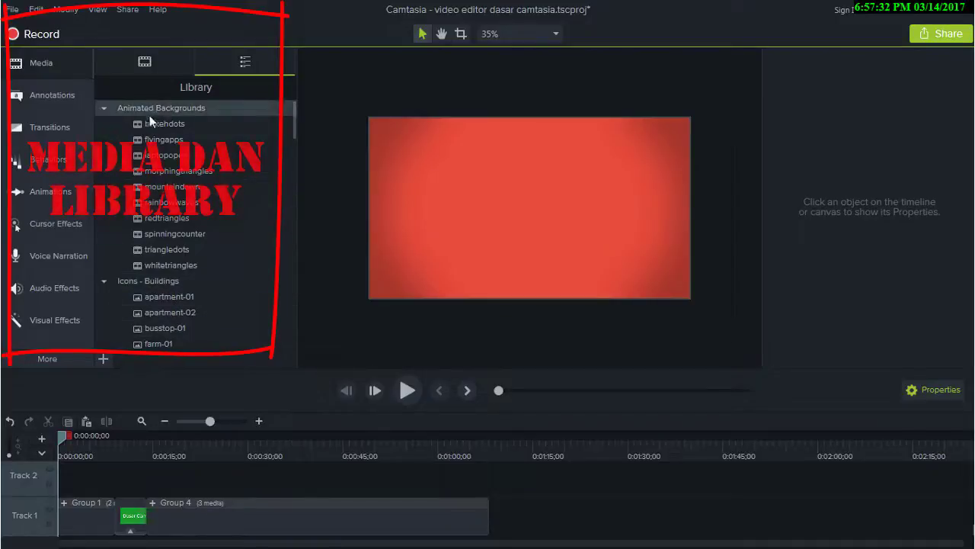
right_click(161, 225)
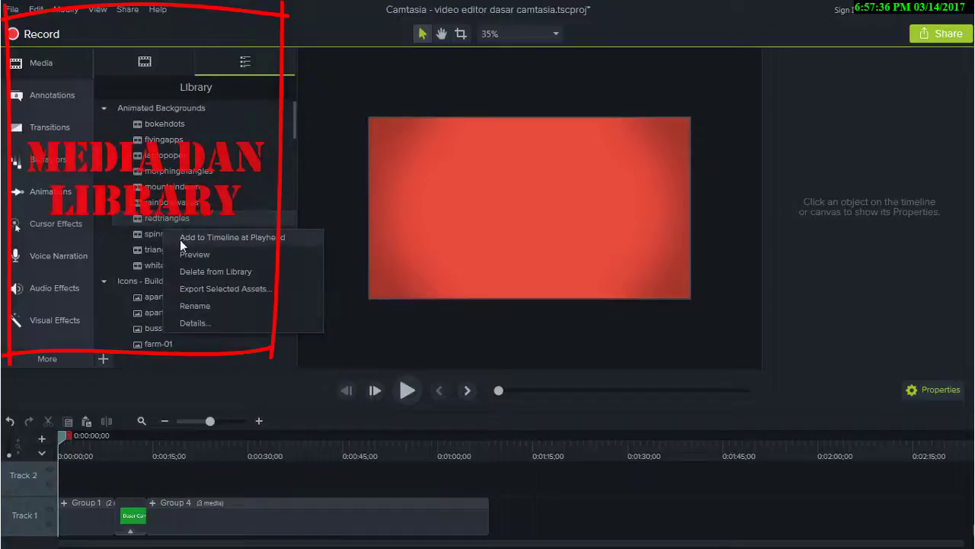
left_click(178, 248)
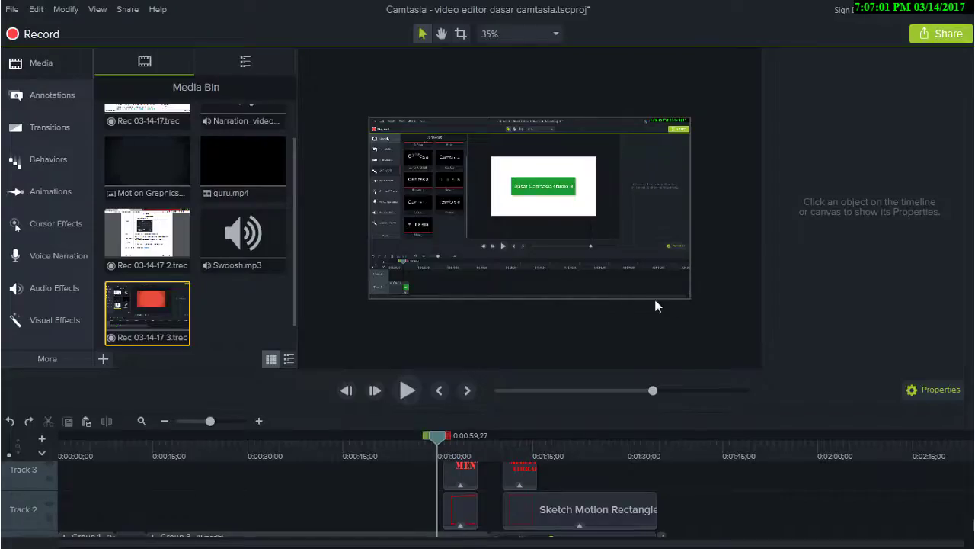
Step: Review the annotation categories: Callouts, Arrows & Lines, Shapes, Blur & Highlight, Sketch Motion and Keystroke Callouts
left_click(44, 102)
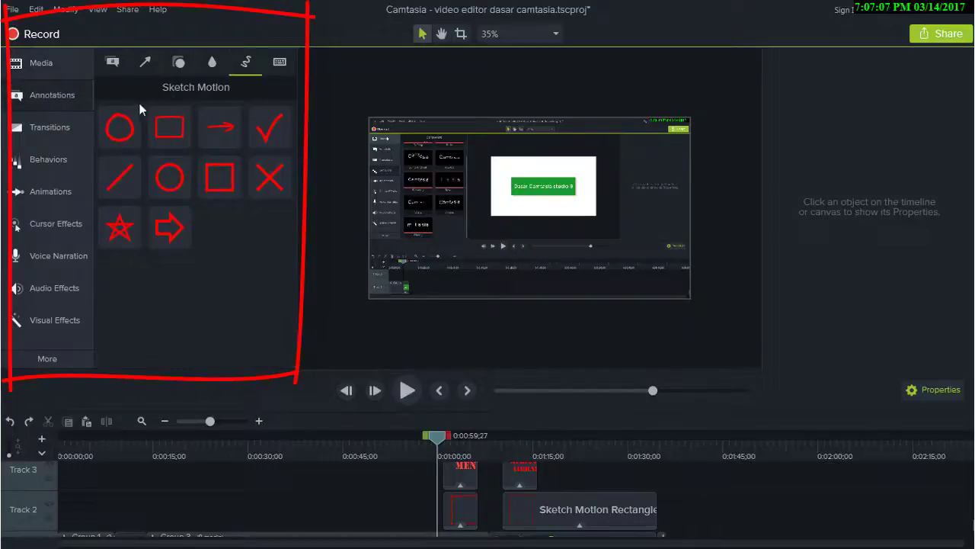
left_click(109, 65)
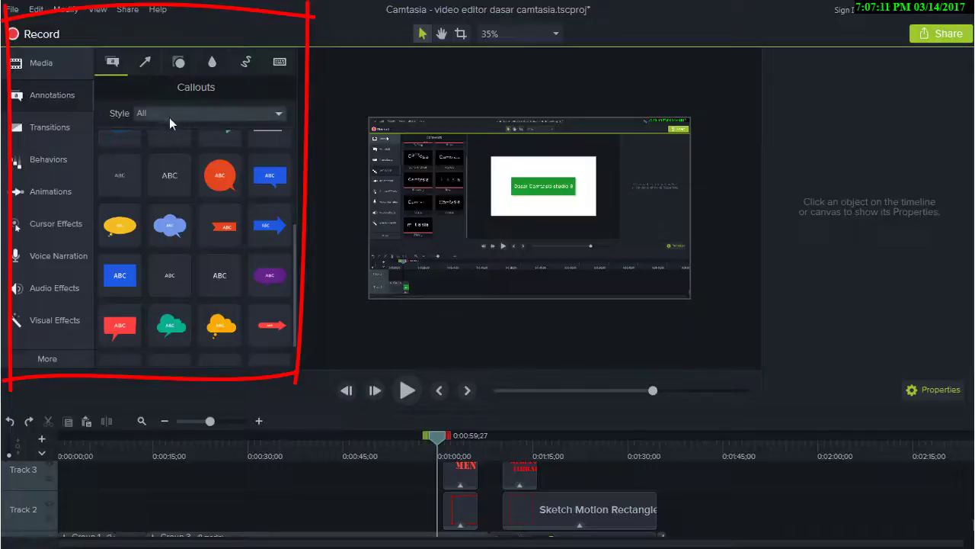
left_click(145, 66)
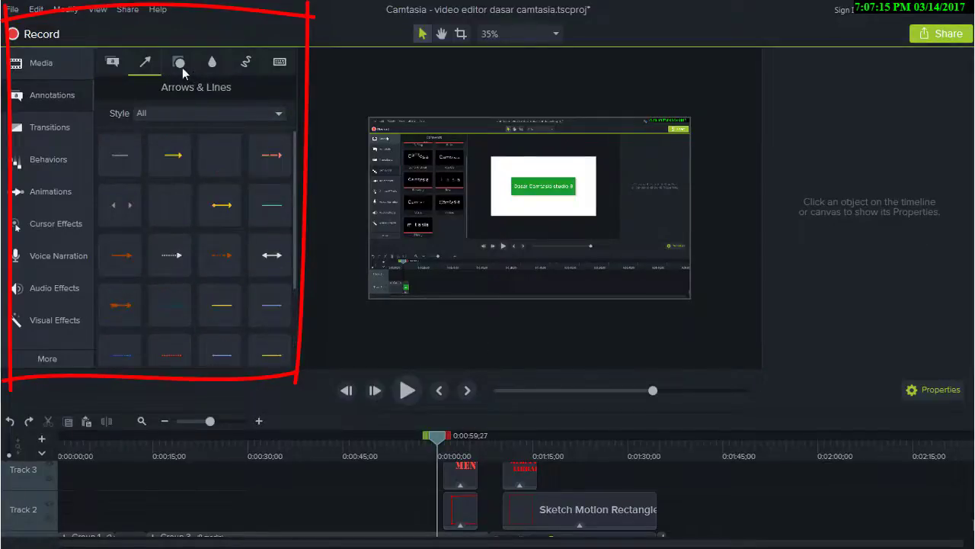
left_click(180, 64)
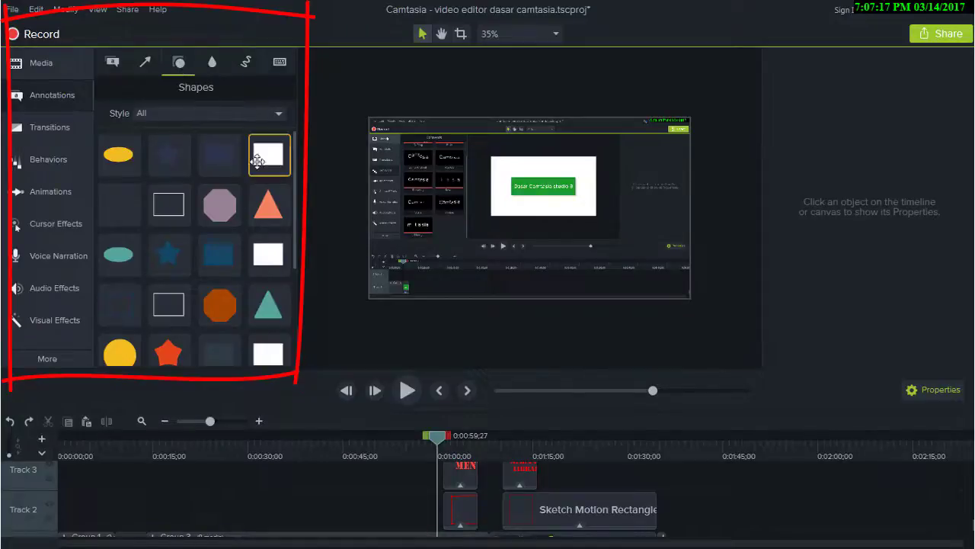
scroll(258, 161, "down", 3)
scroll(264, 216, "up", 3)
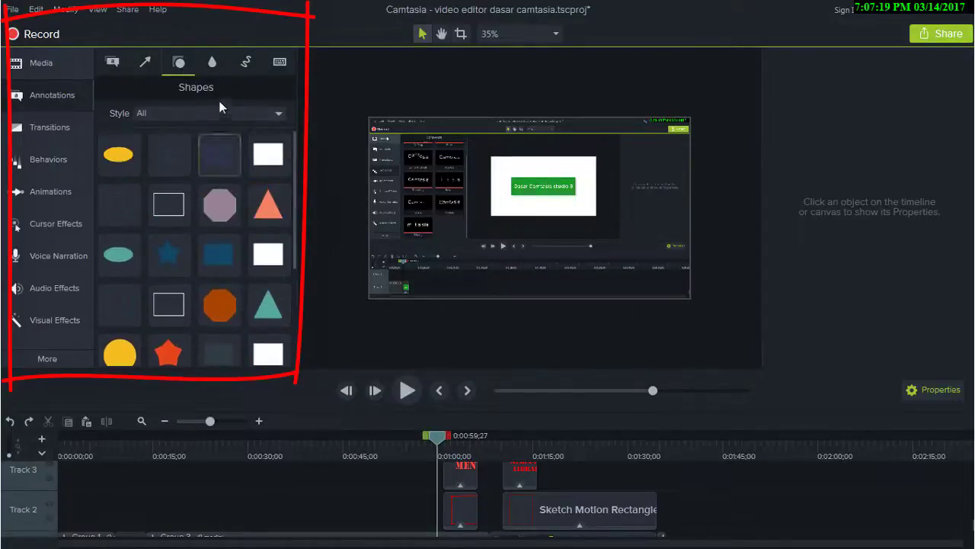
left_click(214, 64)
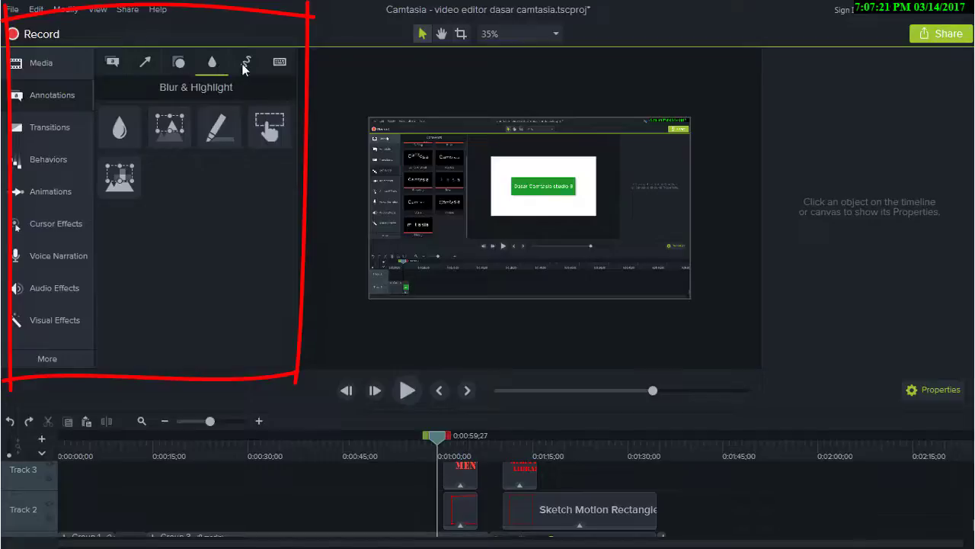
left_click(245, 64)
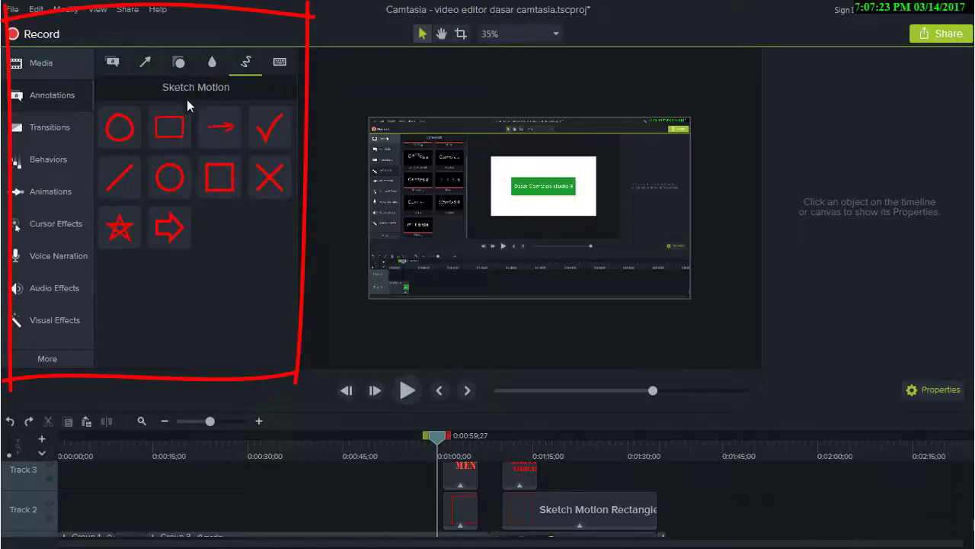
left_click(277, 67)
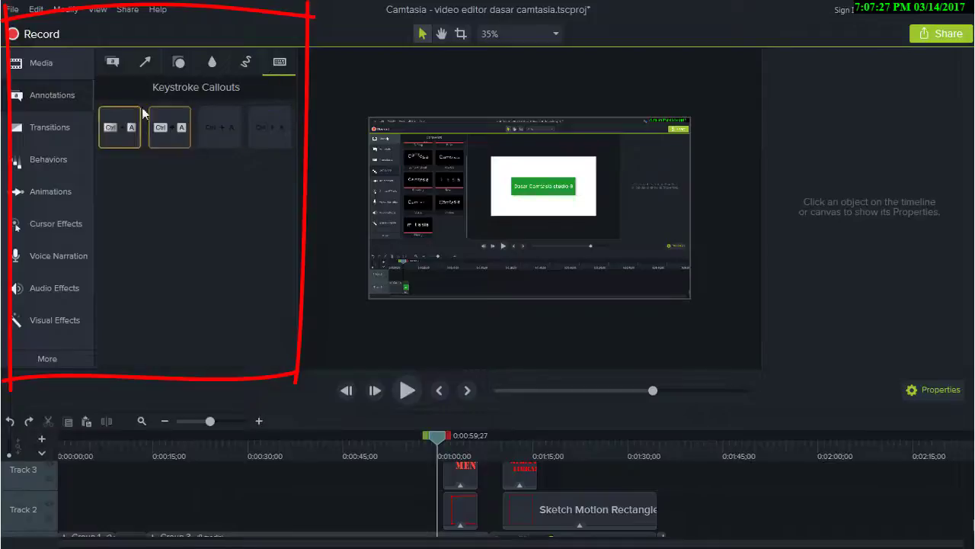
left_click(112, 61)
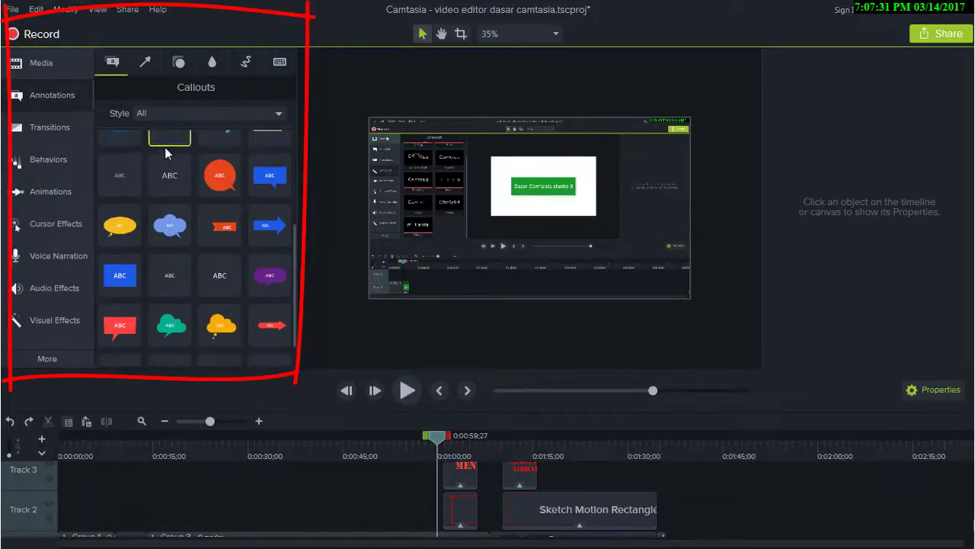
Step: Look through the available transition presets and text behaviors
left_click(59, 131)
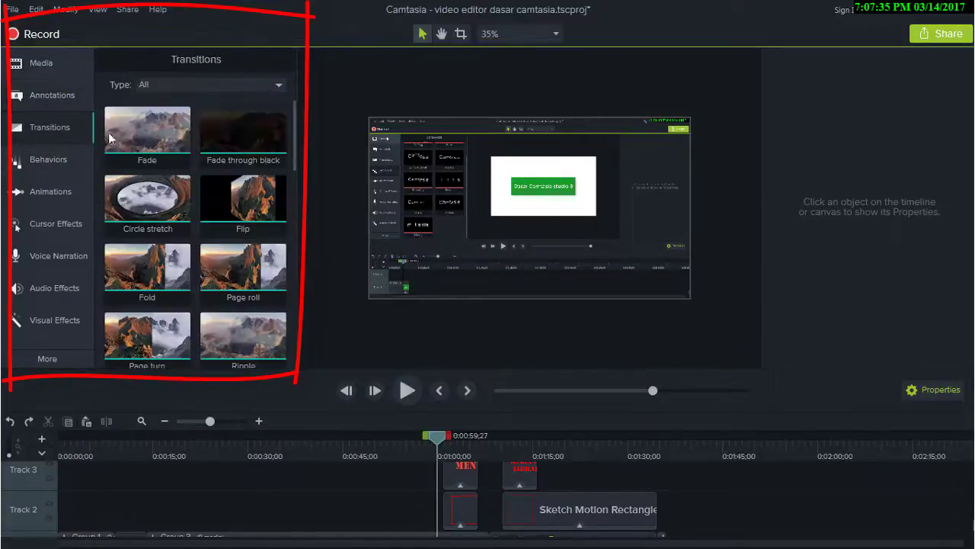
scroll(167, 198, "down", 3)
scroll(179, 197, "up", 2)
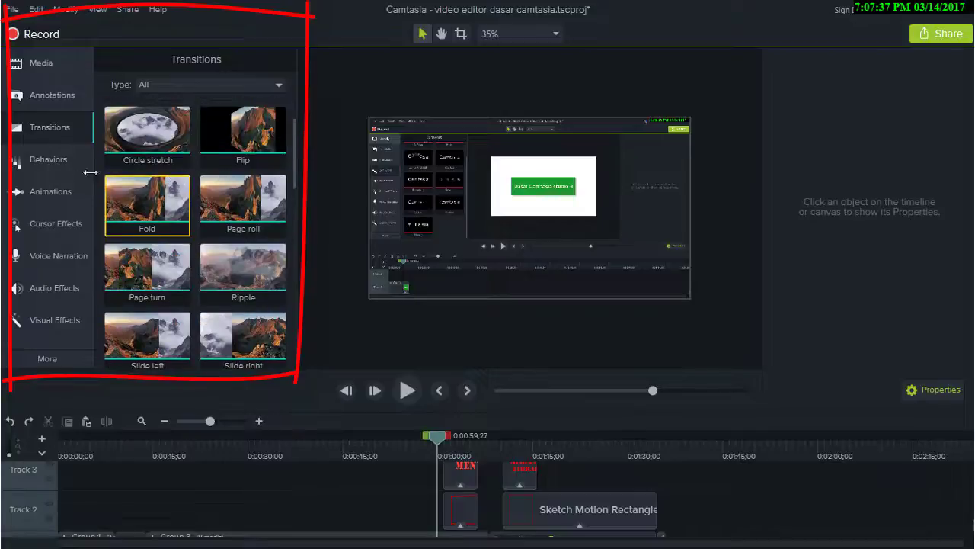
left_click(57, 168)
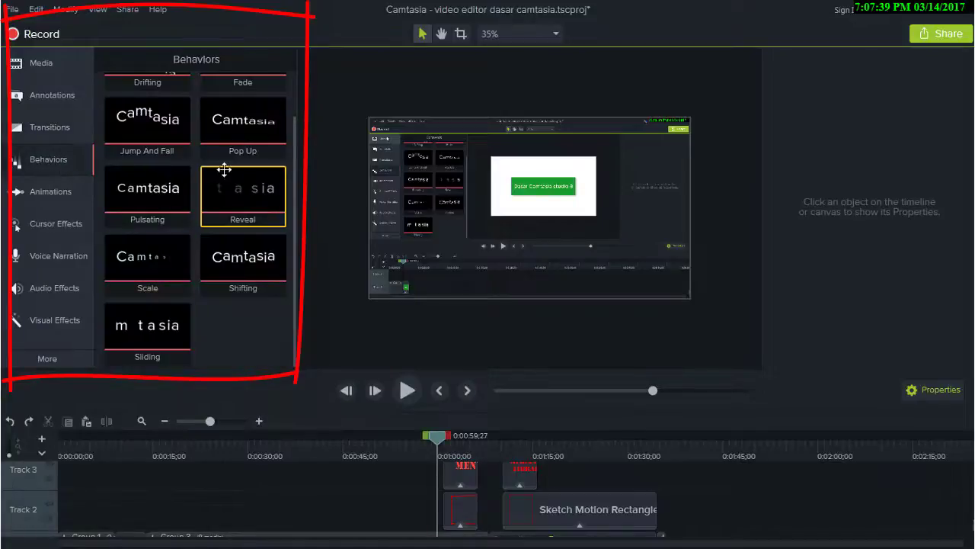
scroll(226, 167, "up", 1)
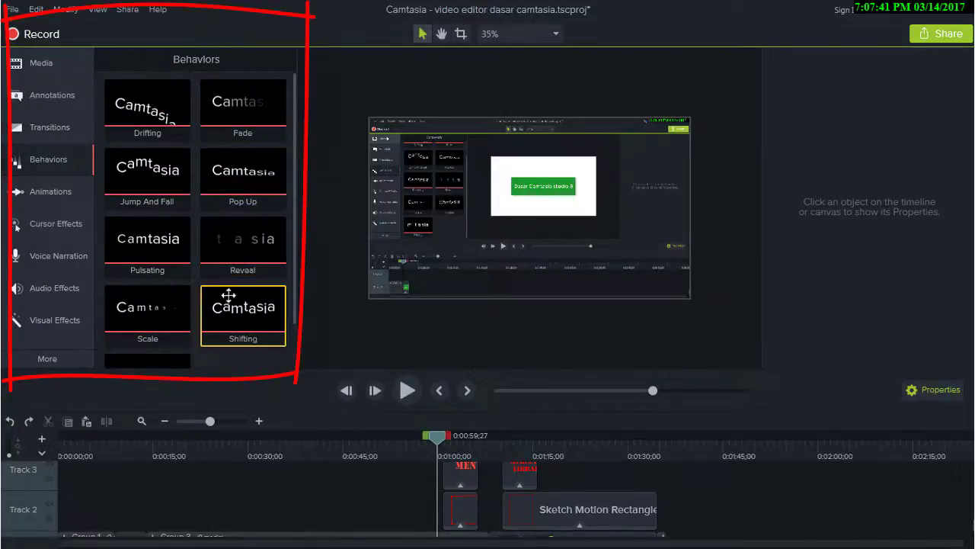
scroll(166, 223, "down", 1)
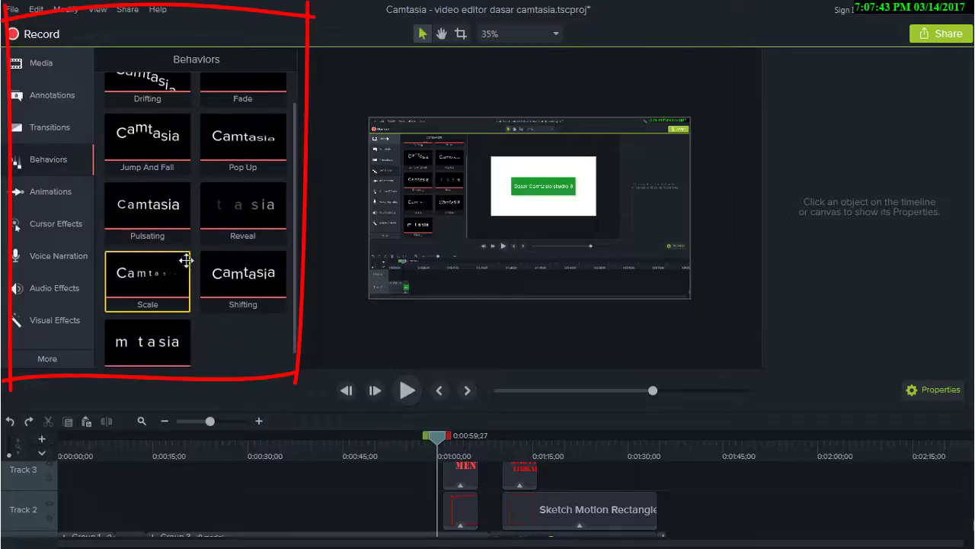
Step: Review the Zoom-n-Pan settings, the animation presets, and the cursor effects for the pointer and both mouse buttons
left_click(43, 190)
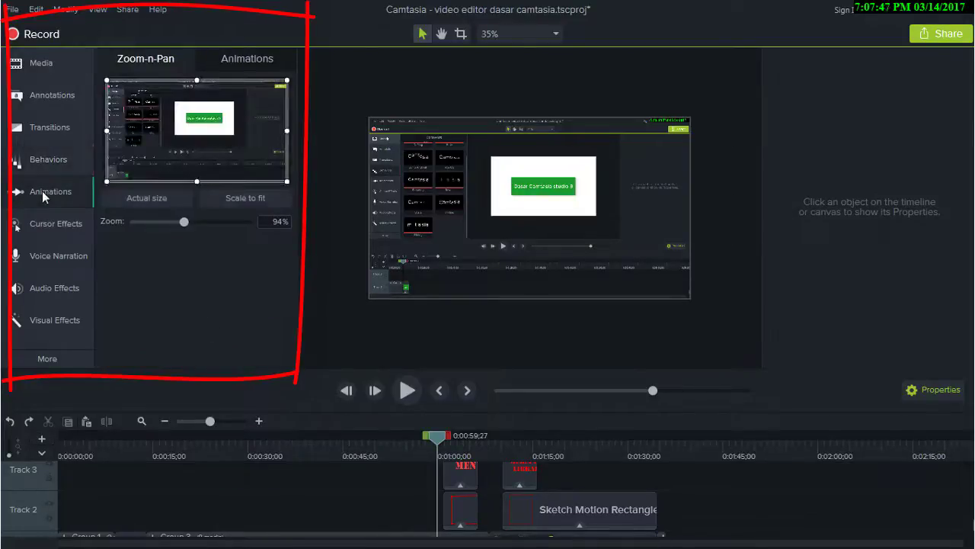
left_click(225, 62)
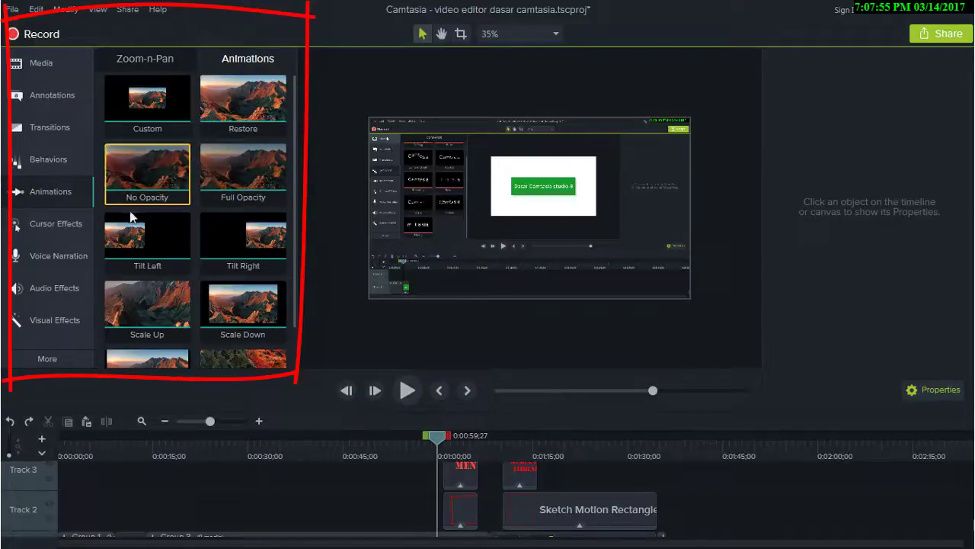
left_click(72, 230)
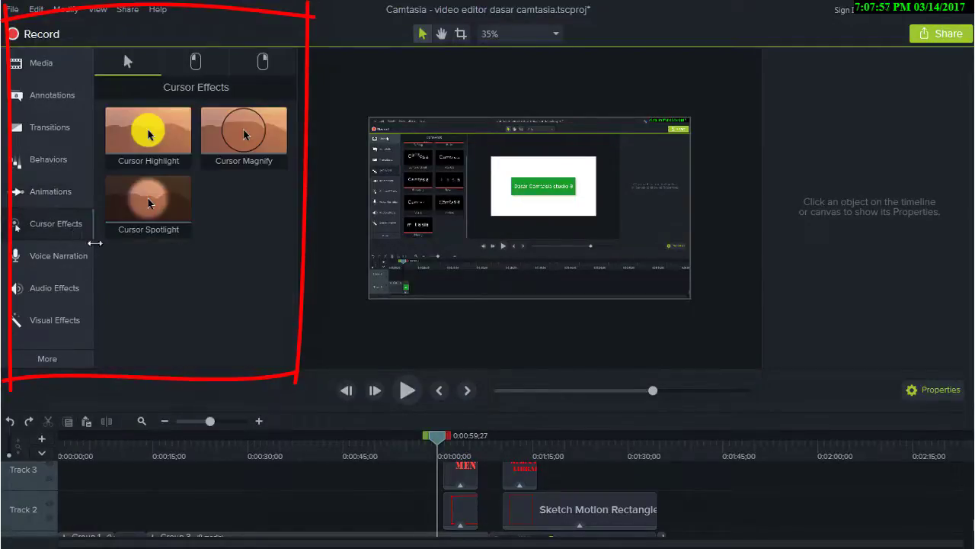
left_click(200, 61)
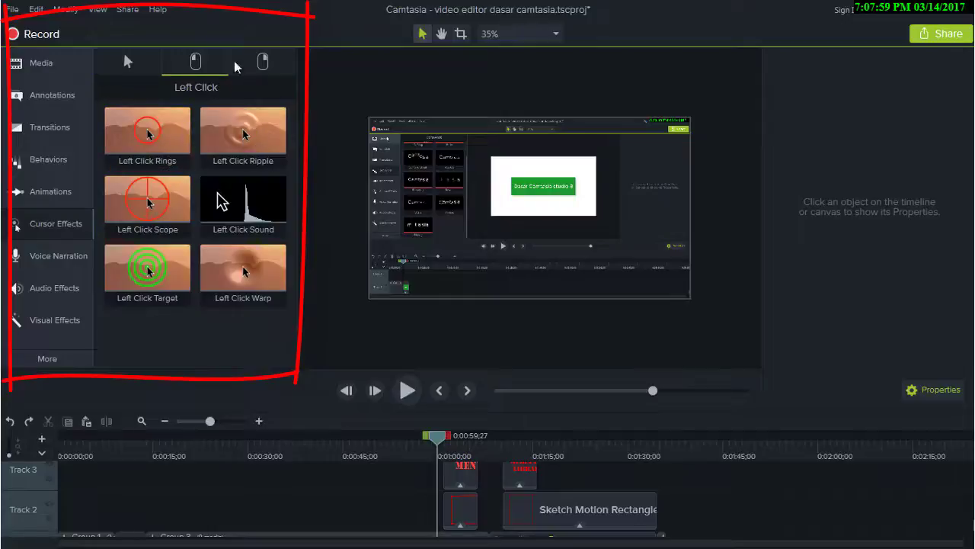
left_click(274, 68)
left_click(196, 64)
left_click(130, 67)
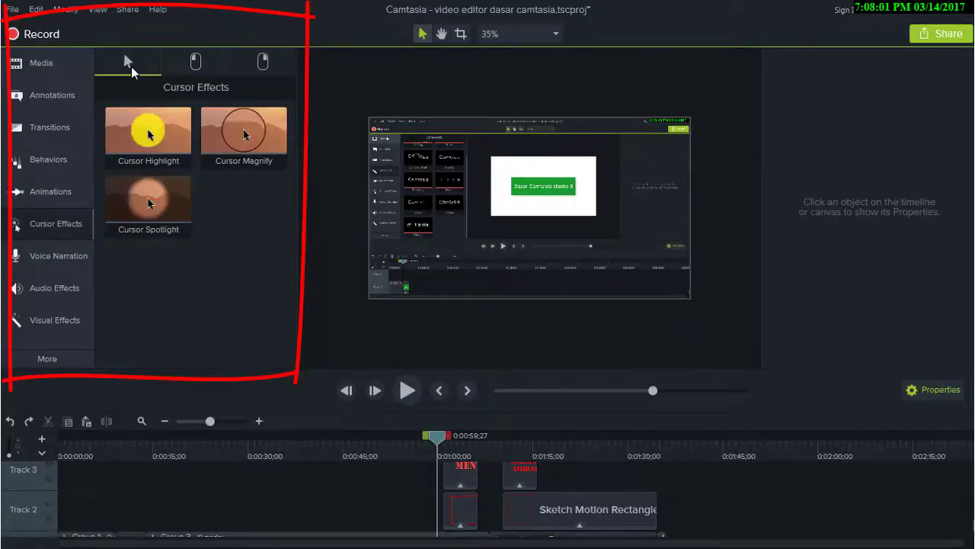
Step: Review the Voice Narration, Audio Effects and Visual Effects tools, then the additional Captions tool
left_click(76, 255)
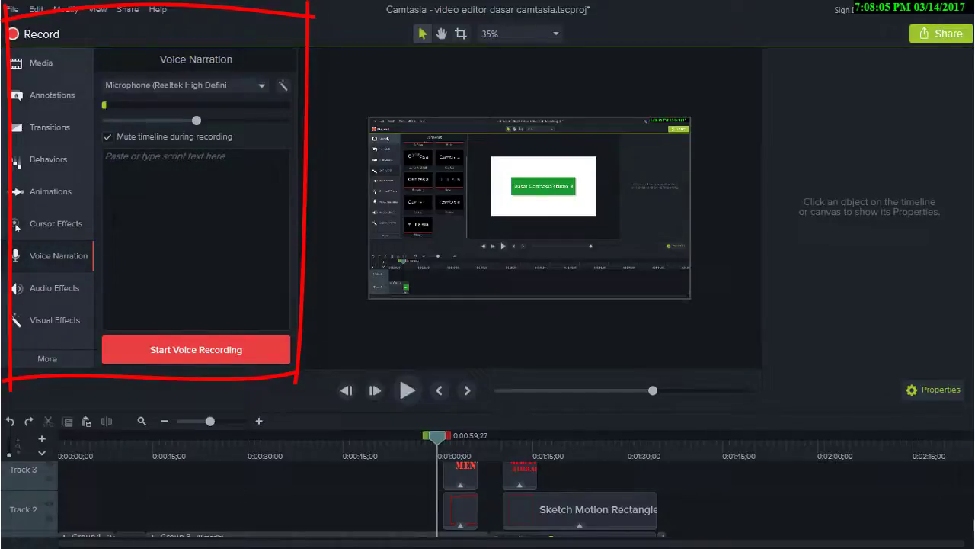
left_click(67, 297)
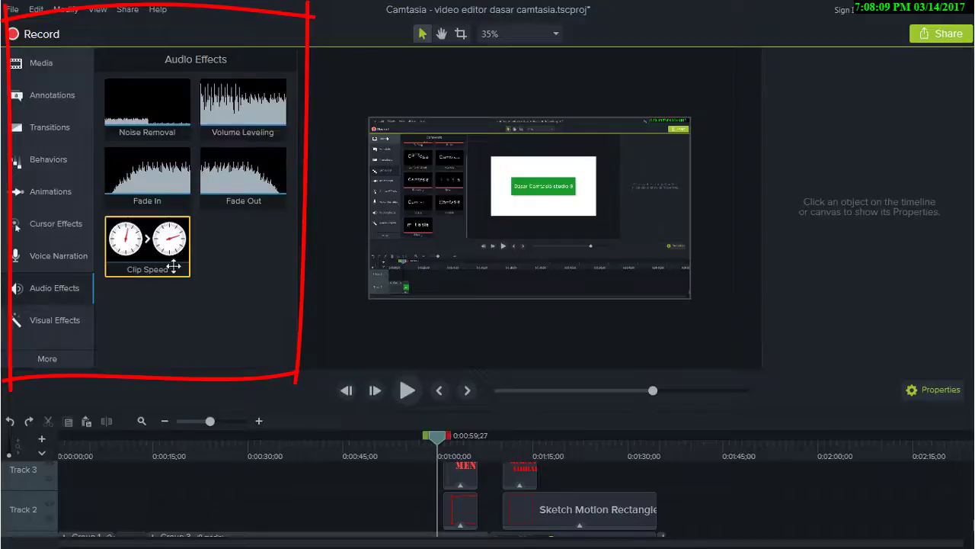
left_click(68, 328)
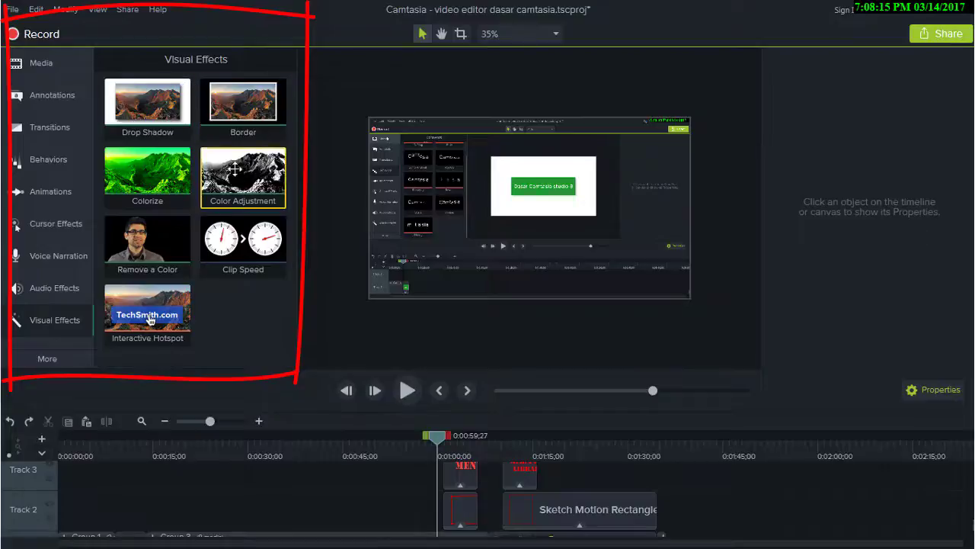
left_click(53, 361)
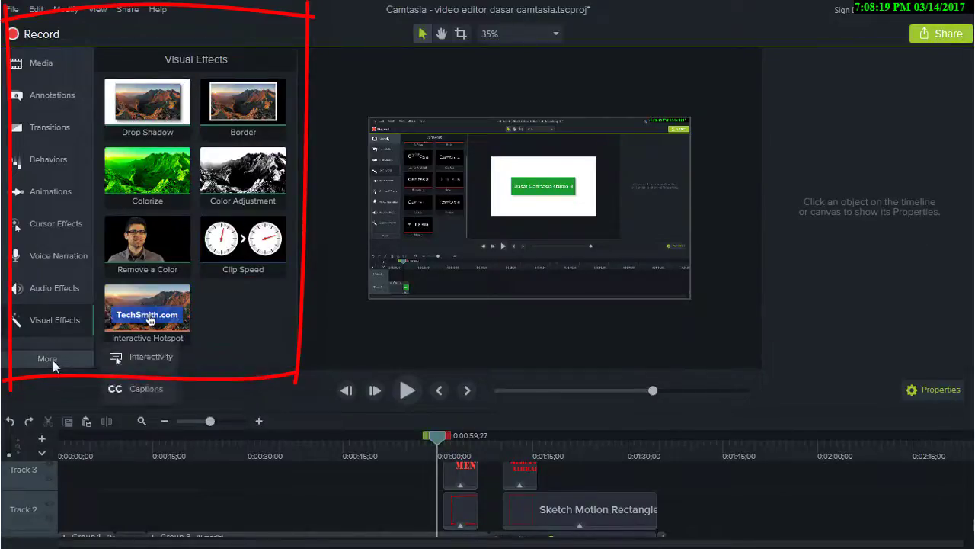
left_click(123, 388)
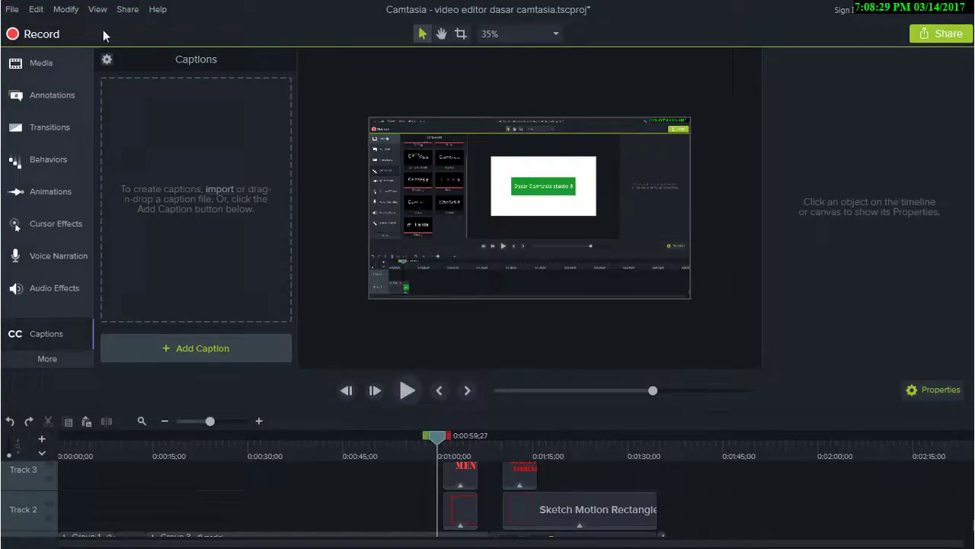
Step: Return to the Media Bin and select the long Sketch Motion Rectangle clip on Track 2 to view its properties
left_click(49, 63)
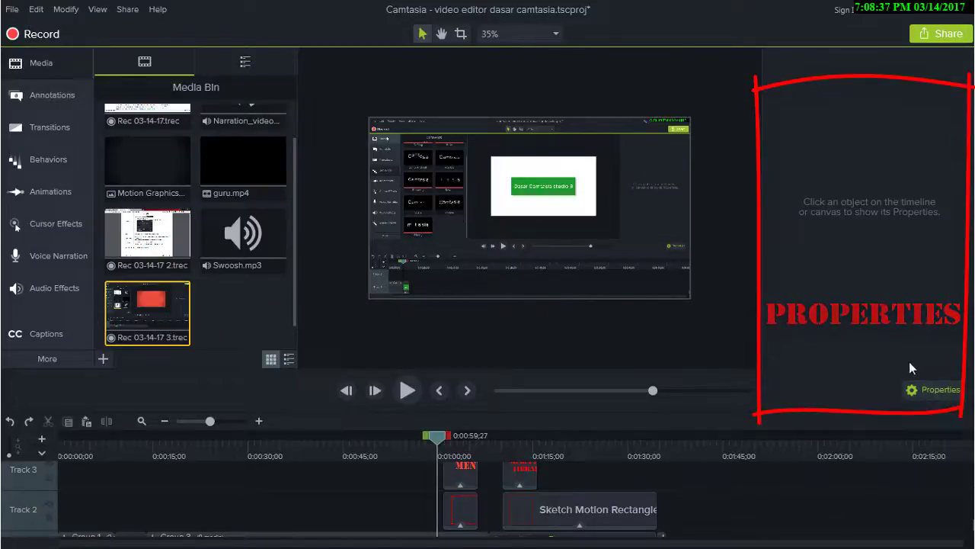
left_click(579, 504)
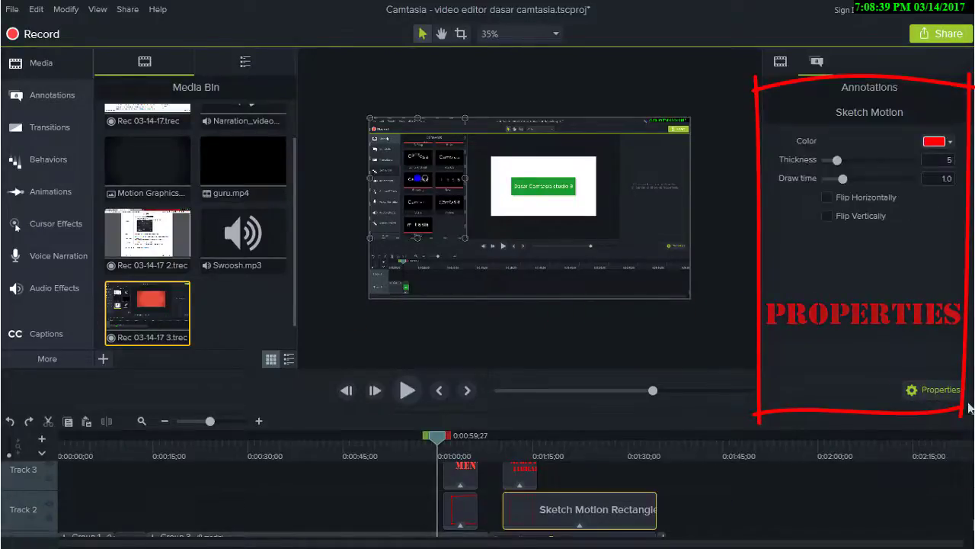